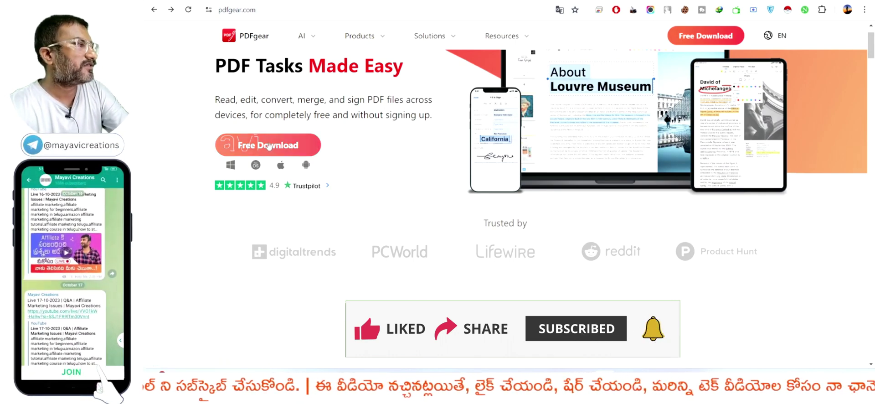
- Download the free PDFgear installer pdfgear_setup_v2.1.5.exe from pdfgear.com and open it once the download completes
click(284, 145)
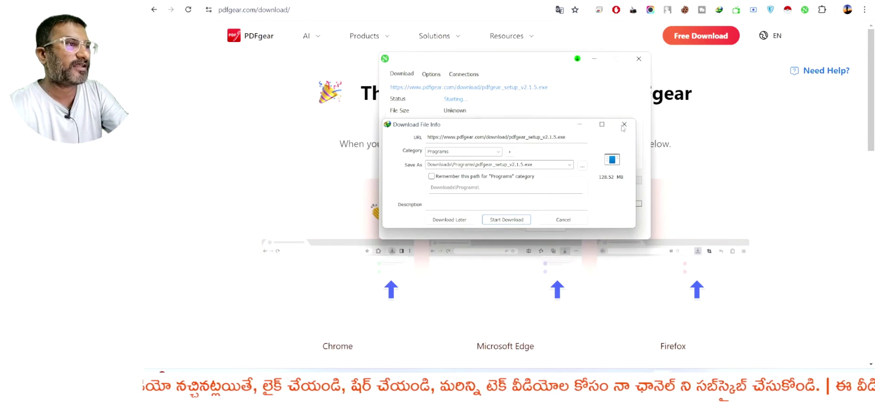
click(622, 128)
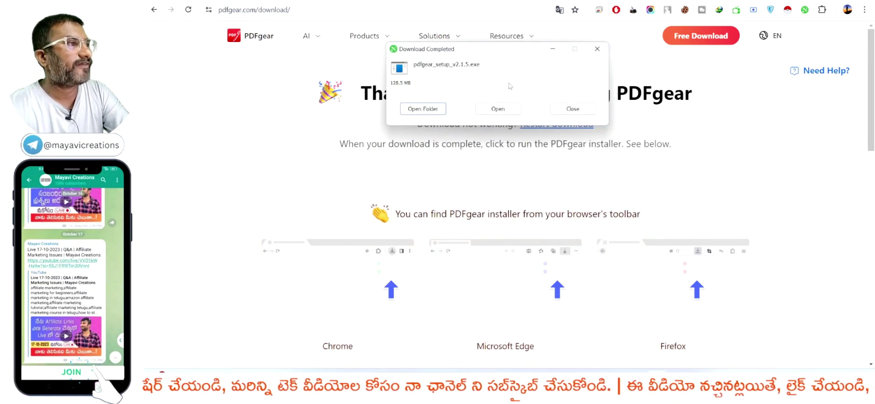
click(499, 109)
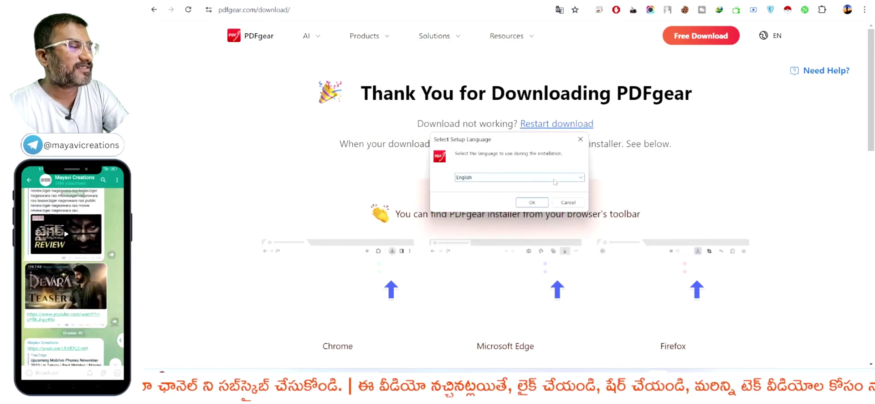
- Install PDFgear in English, accepting the license agreement and the default Start Menu folder, and finish setup with Launch PDFgear enabled
click(532, 202)
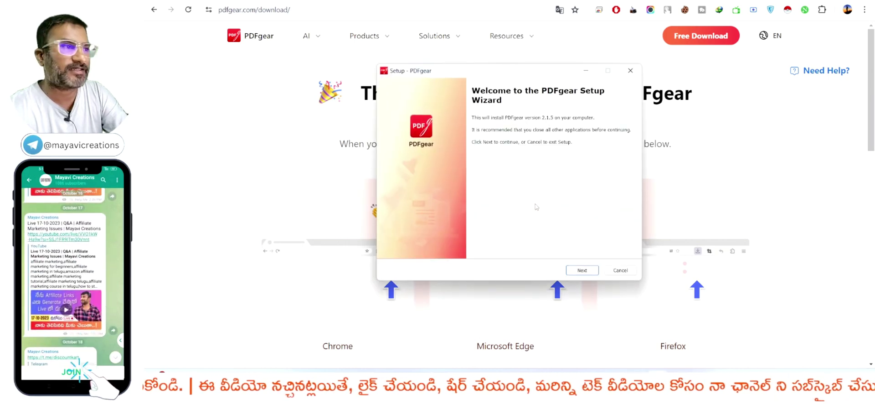
click(582, 270)
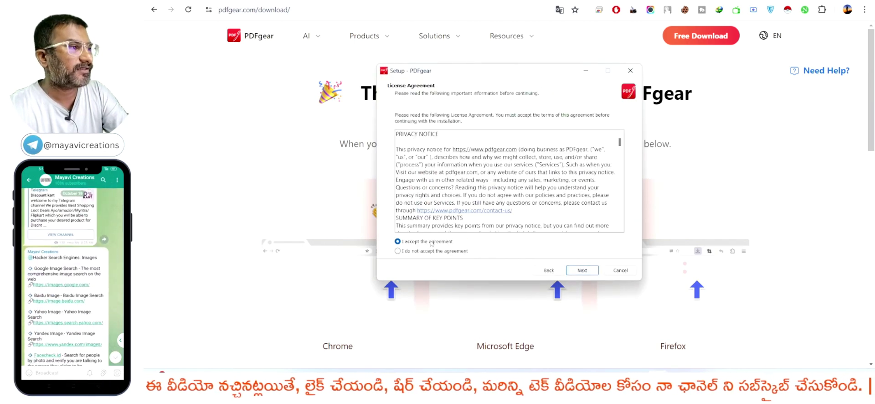
click(582, 271)
click(582, 271)
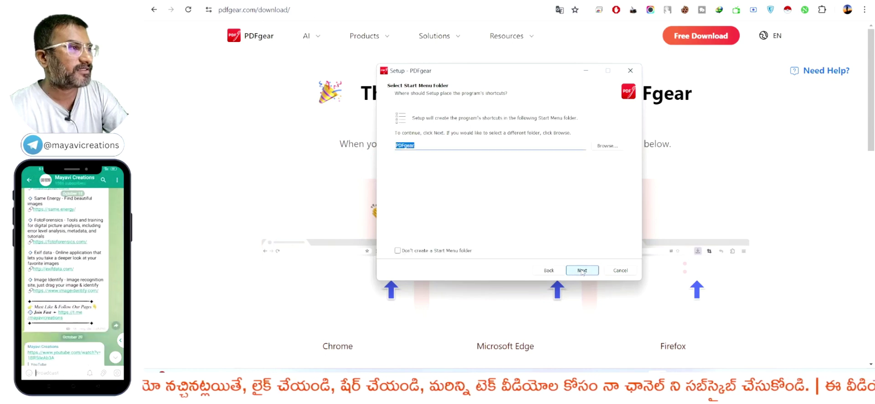
click(582, 270)
click(582, 270)
click(582, 270)
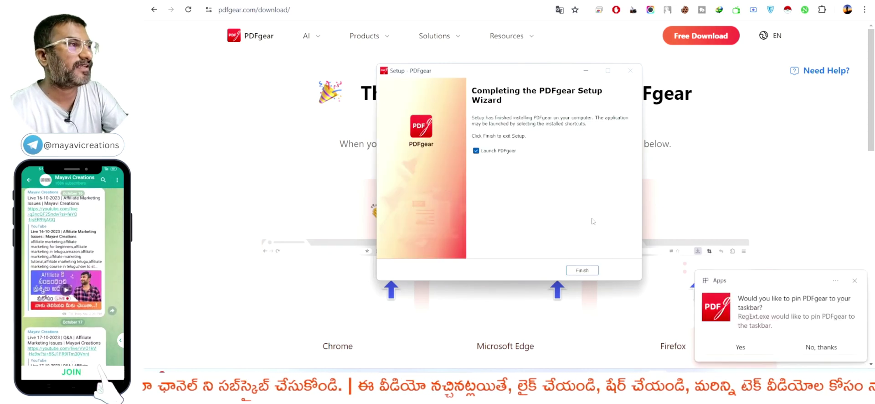
key(Return)
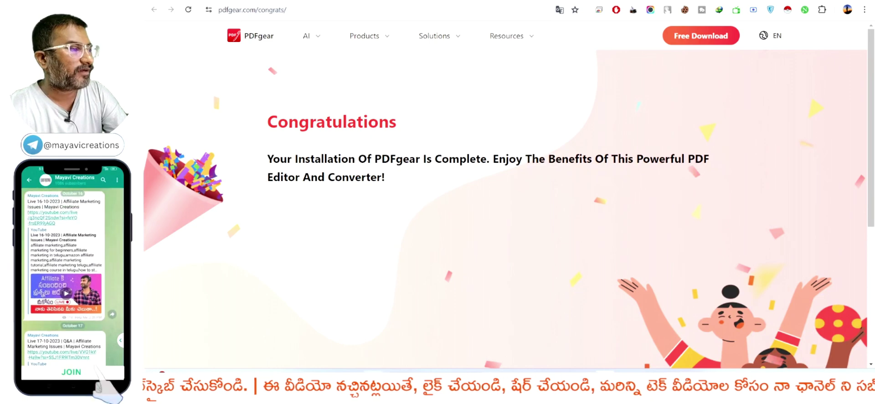
- Switch to PDFgear and view the list of all tools, returning to Hot Tools
key(super)
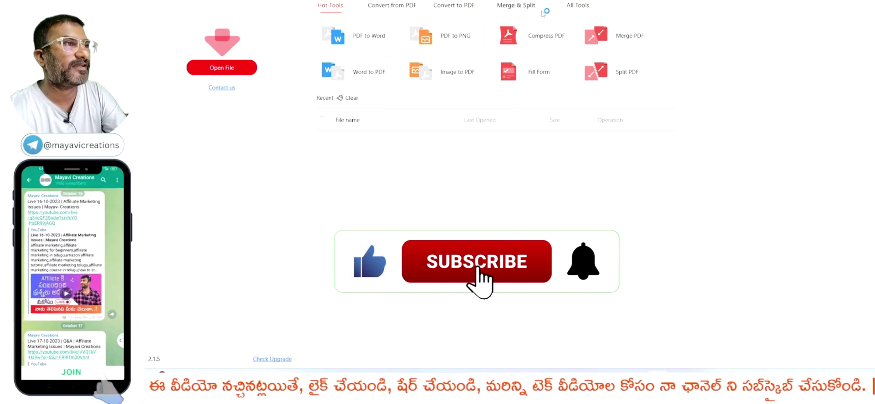
click(577, 5)
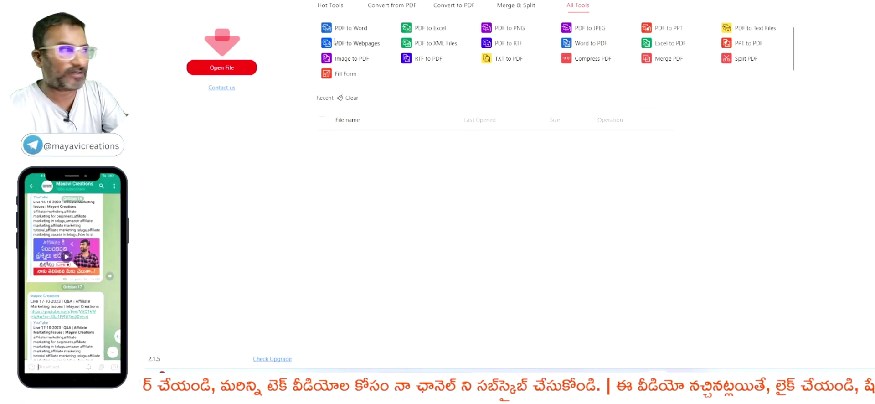
click(337, 5)
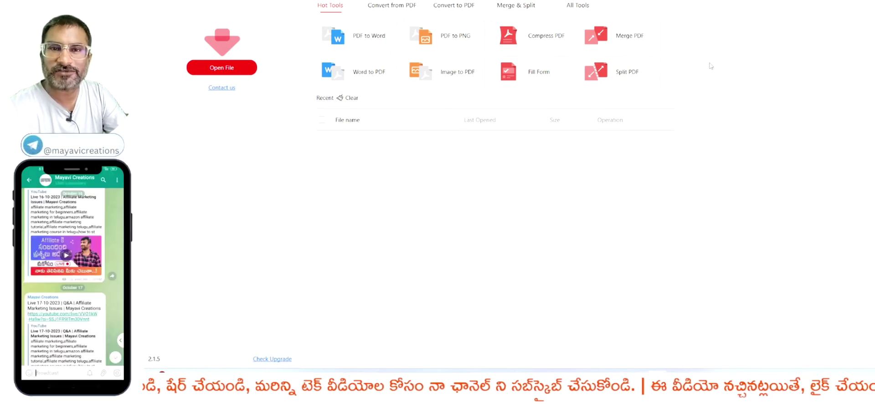
- Open file-example_PDF_500_kB.pdf from the Documents folder in Downloads and look through its first page
click(225, 70)
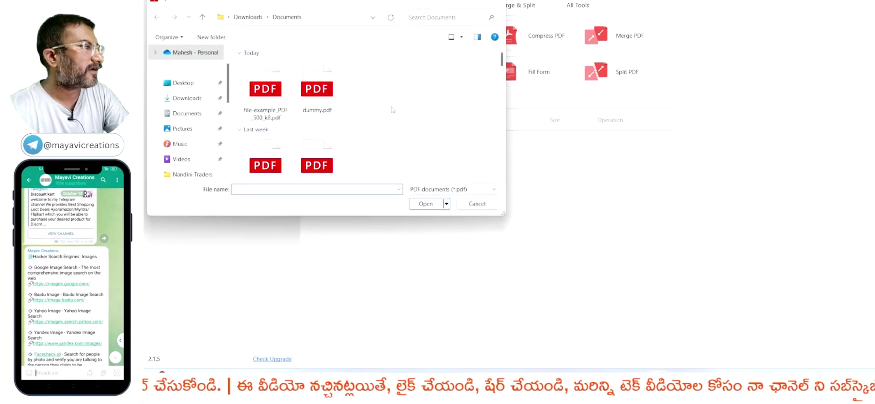
click(268, 90)
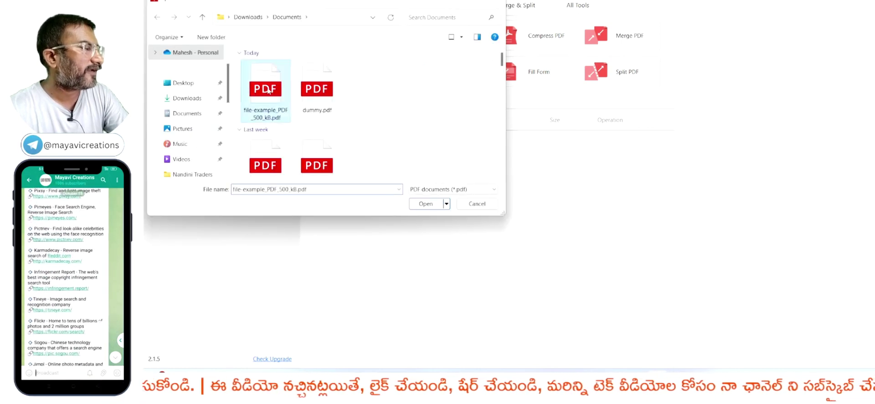
click(425, 204)
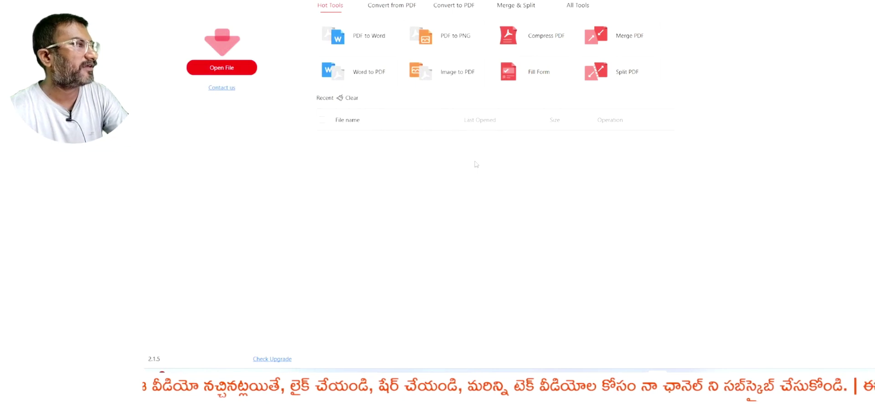
scroll(620, 171, down, 5)
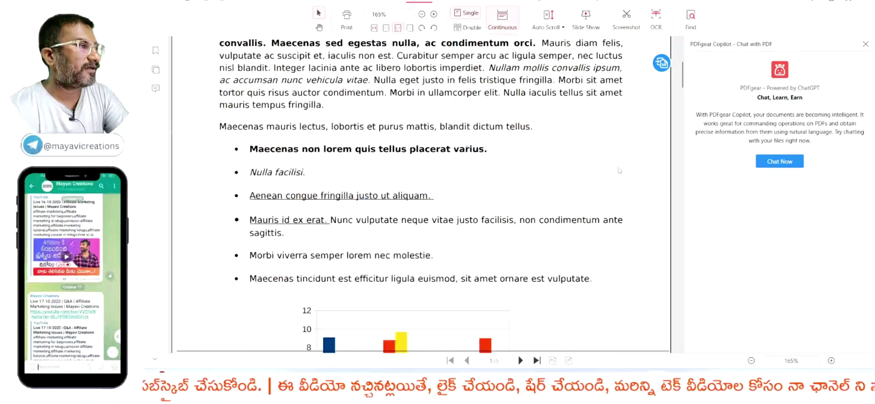
scroll(620, 171, down, 3)
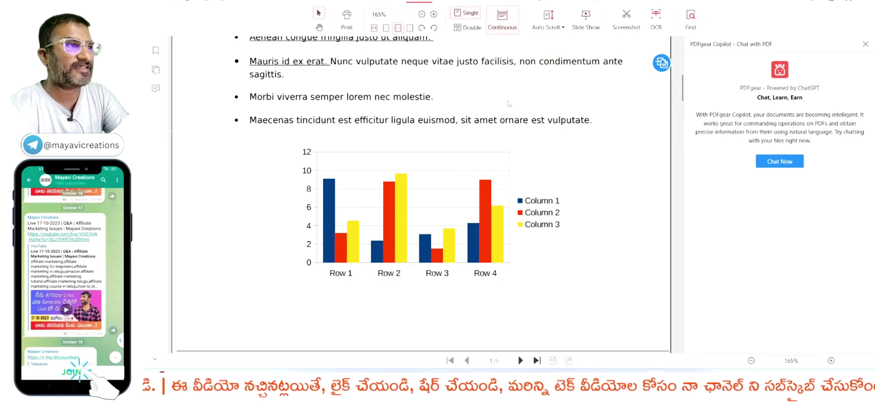
scroll(539, 119, up, 8)
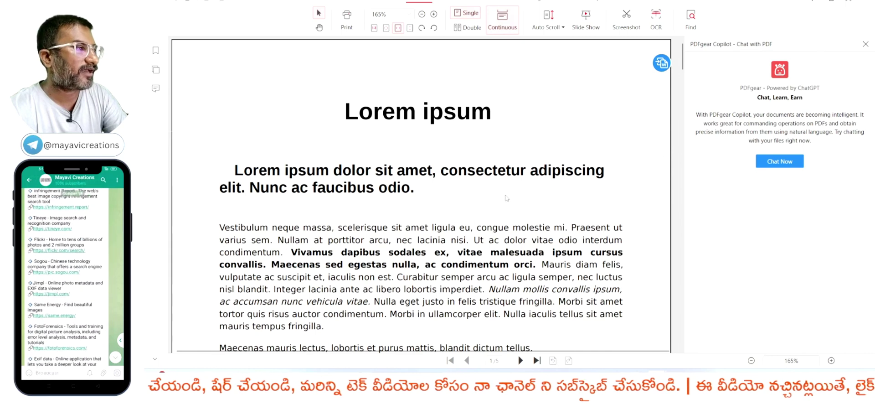
- Turn on text editing and insert "PDF" at both the end and the start of the "Lorem ipsum" title
click(479, 2)
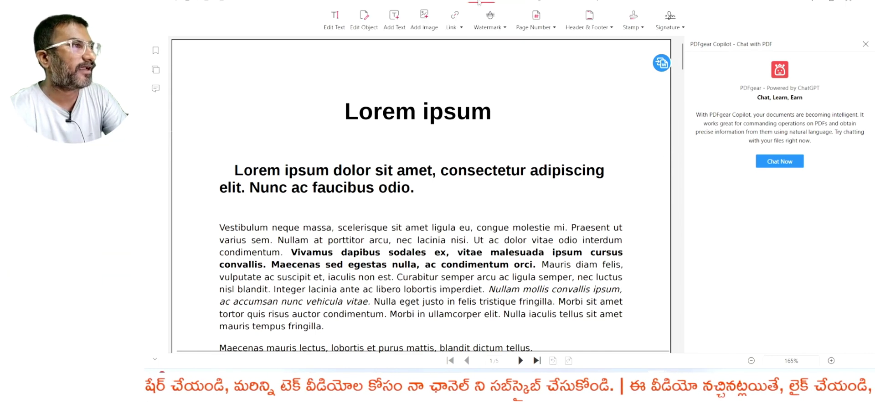
click(338, 29)
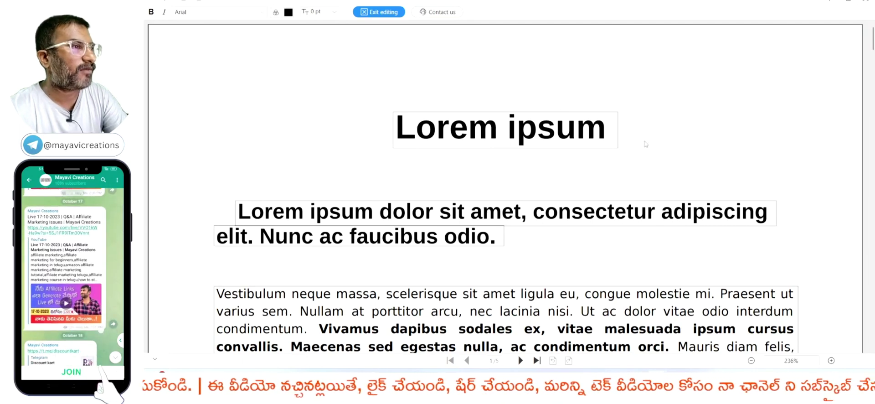
scroll(619, 189, down, 3)
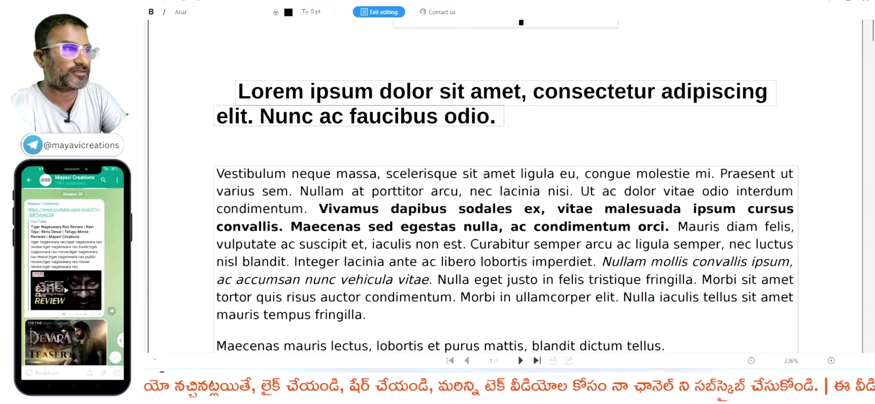
scroll(319, 90, up, 2)
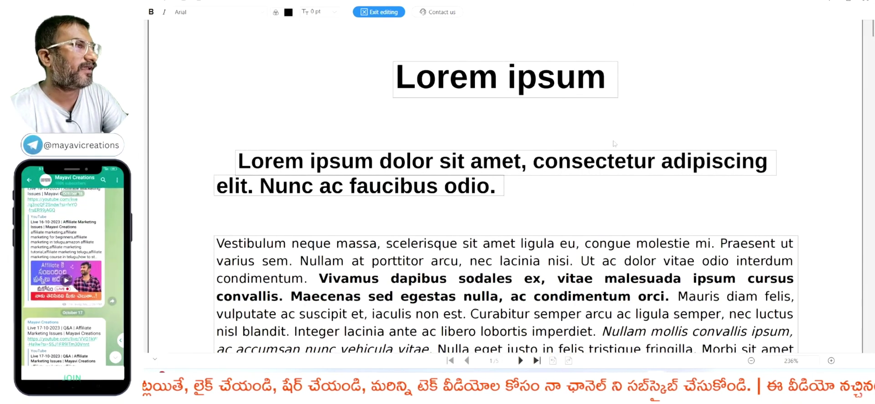
click(597, 78)
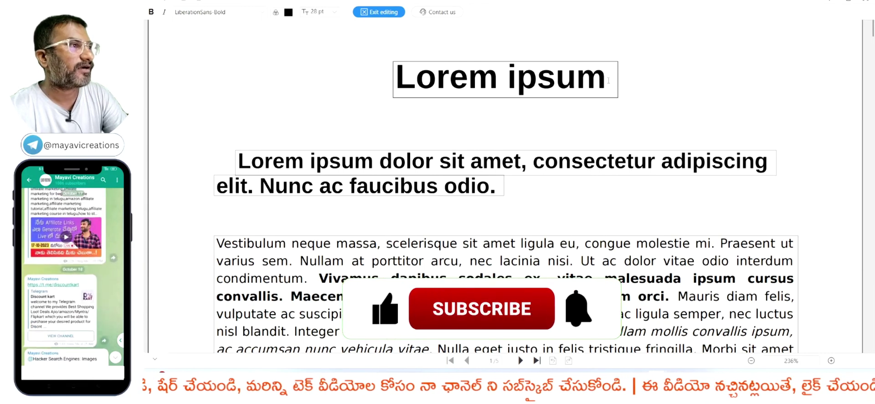
drag(609, 80, 394, 78)
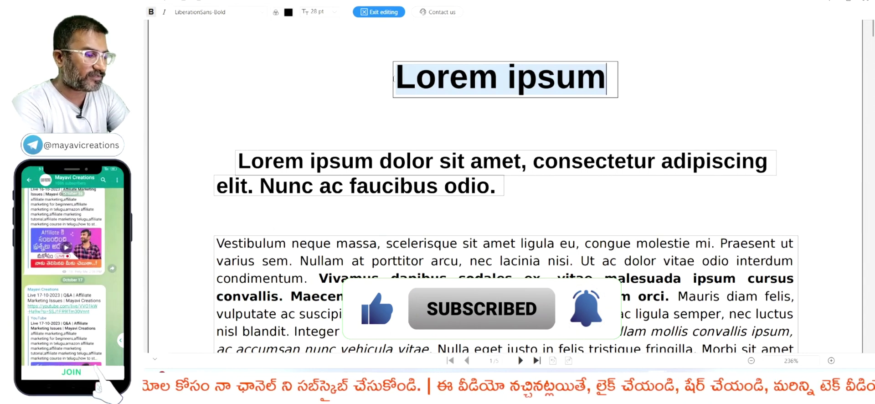
key(End)
text(PDF)
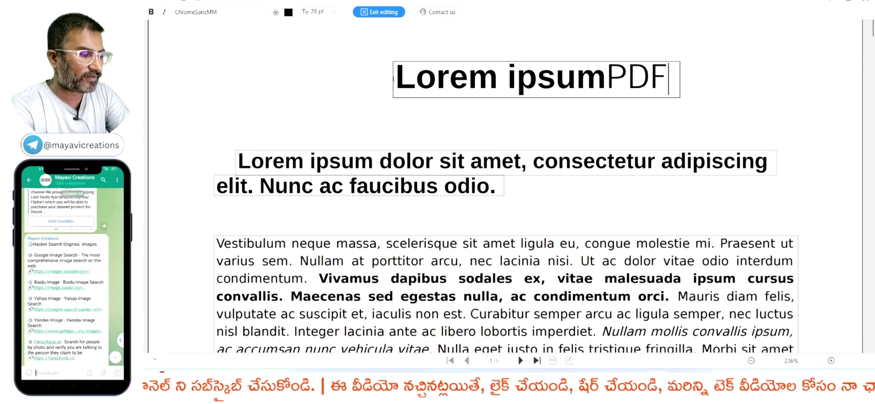
key(ctrl+a)
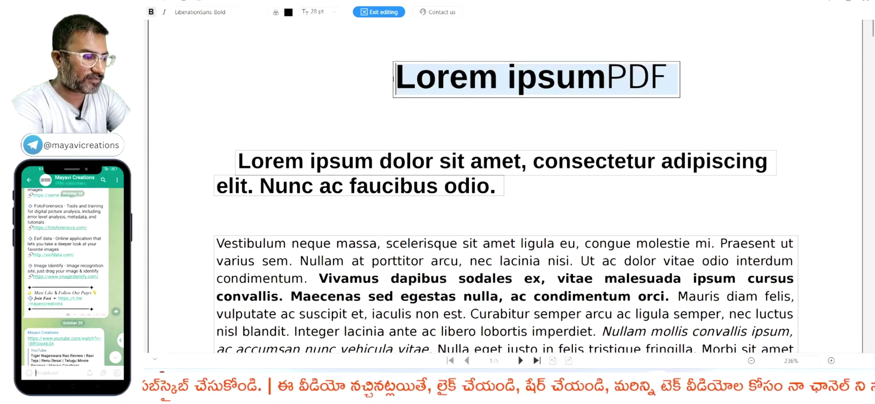
key(Home)
text(PDF)
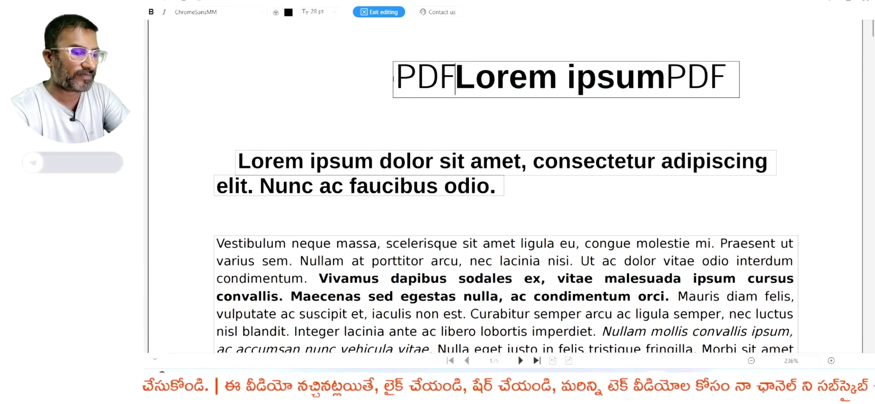
- Delete the original title words and the trailing "PDF", keeping only the leading "PDF"
key(Delete)
key(Delete)
key(Delete)
key(Delete)
key(Delete)
key(Delete)
key(Delete)
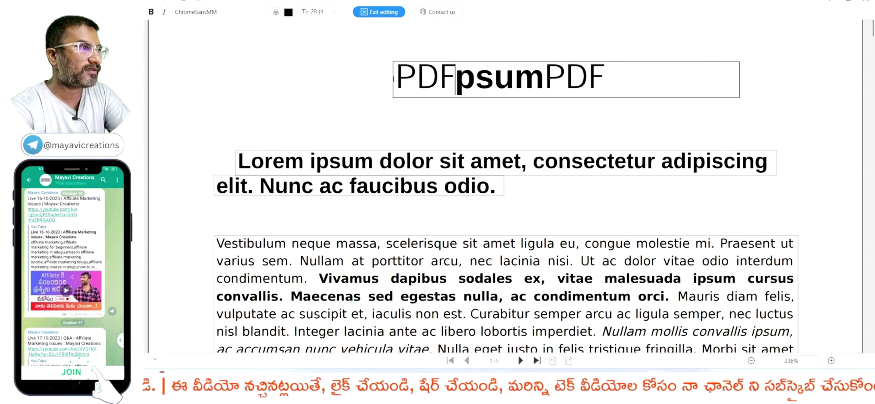
key(Delete)
key(Delete)
key(Delete)
key(Delete)
key(Delete)
key(Delete)
key(Delete)
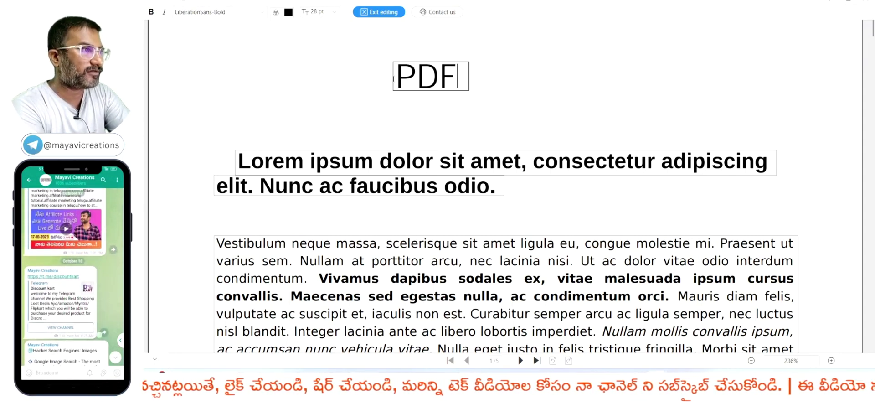
- Complete the title as "PDF Editor" and exit text editing
text(Editor)
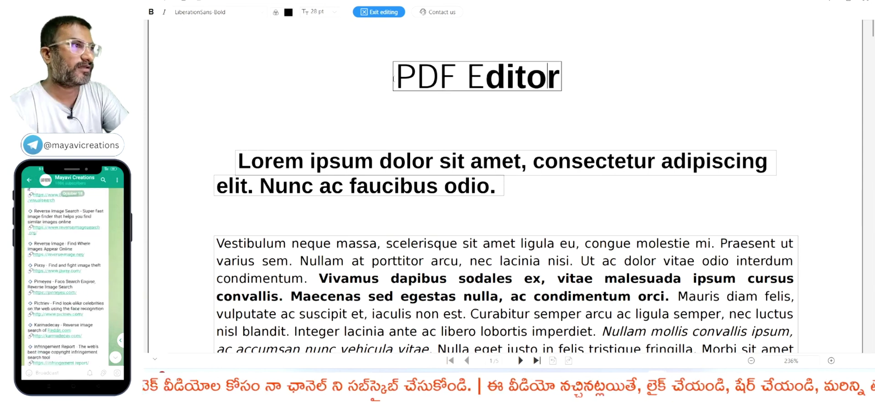
click(380, 13)
key(Escape)
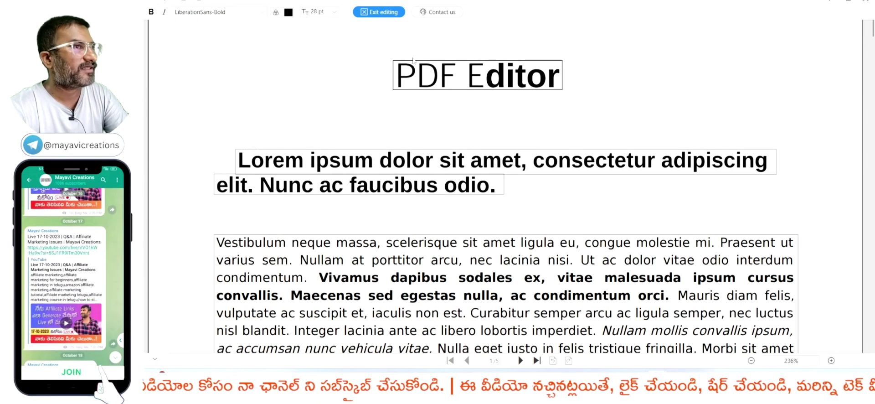
click(377, 12)
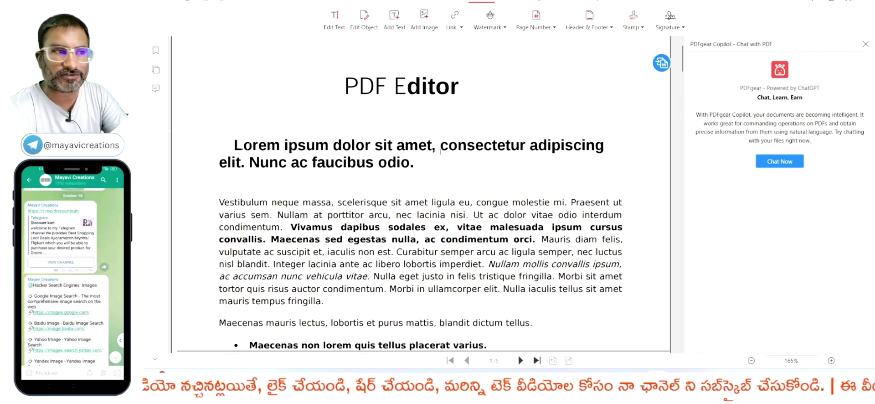
- Add the image "How to setup telegram bot to inrdeals website.jpg" and place it over the bar chart on the first page
scroll(440, 152, down, 8)
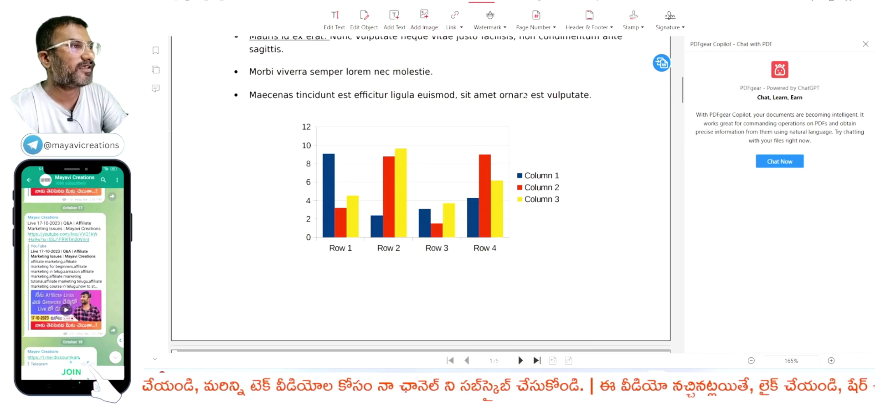
scroll(522, 169, up, 1)
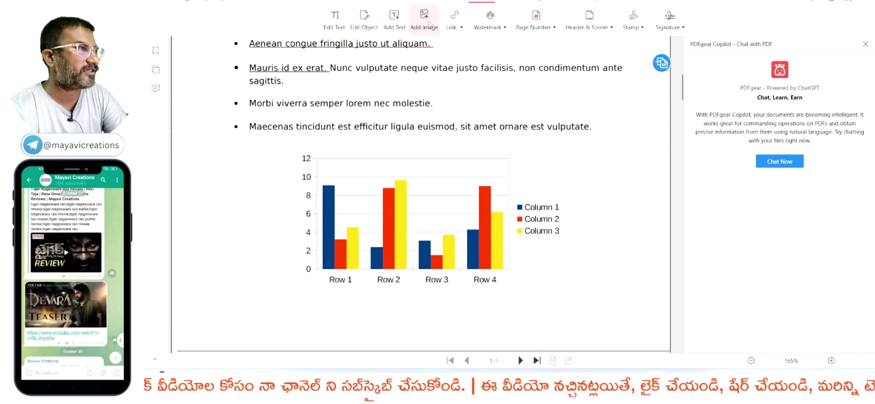
click(429, 23)
click(260, 152)
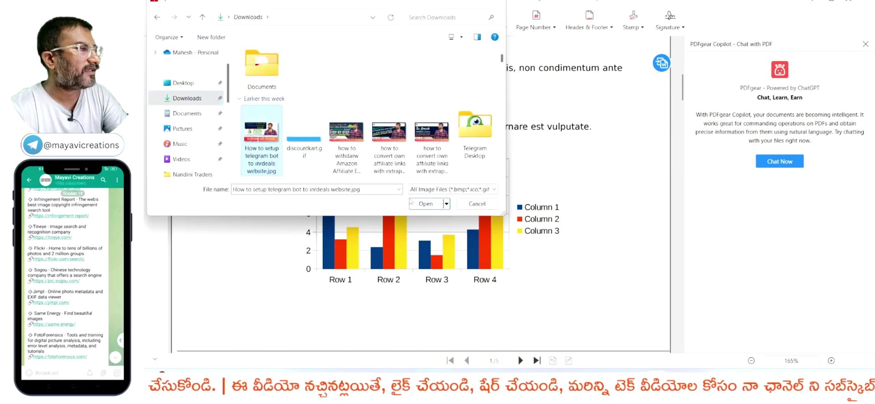
click(424, 203)
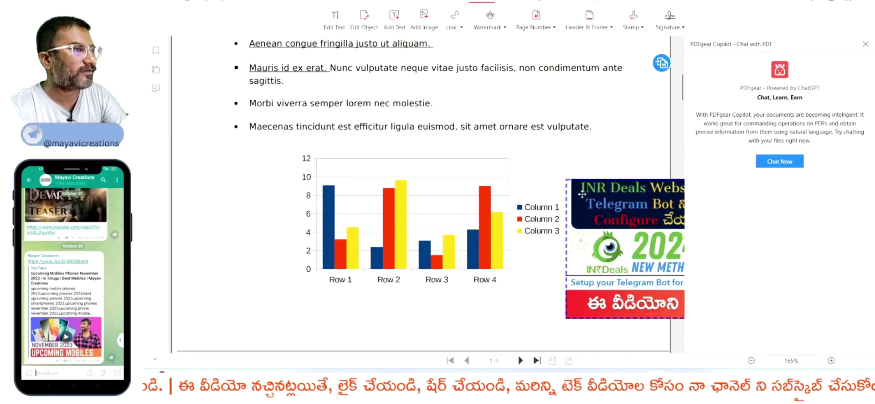
drag(393, 151, 275, 90)
drag(389, 156, 374, 199)
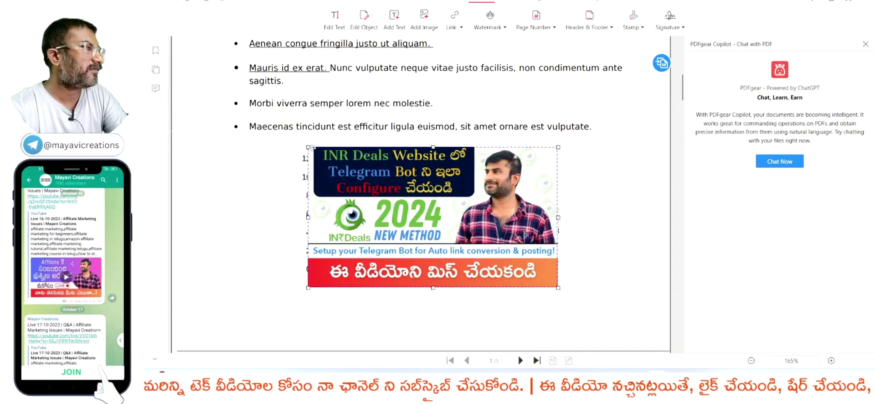
- Enlarge the added image from its corners so that it covers the bar chart
drag(308, 147, 299, 144)
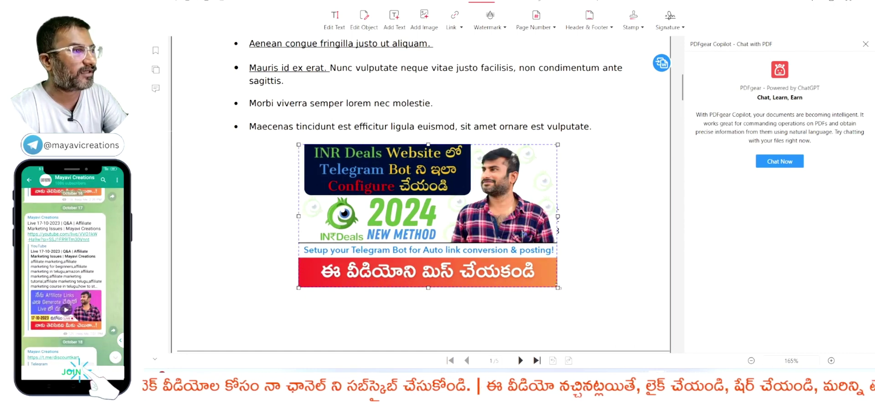
mouse_move(436, 216)
mouse_down()
mouse_move(452, 221)
mouse_move(436, 216)
mouse_up()
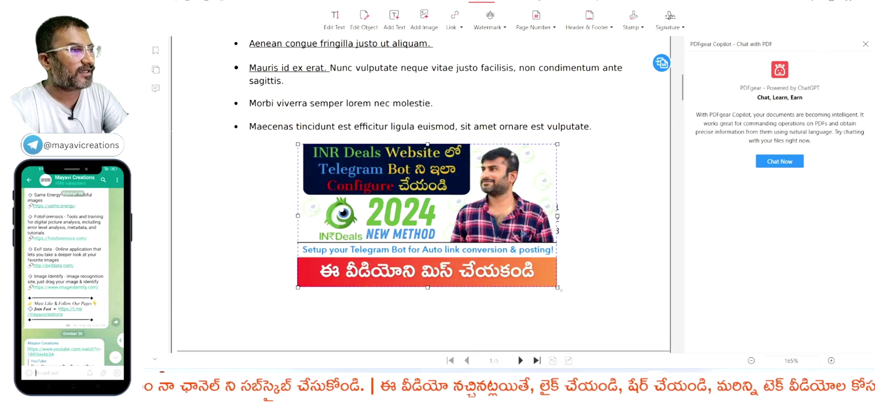
drag(559, 289, 570, 294)
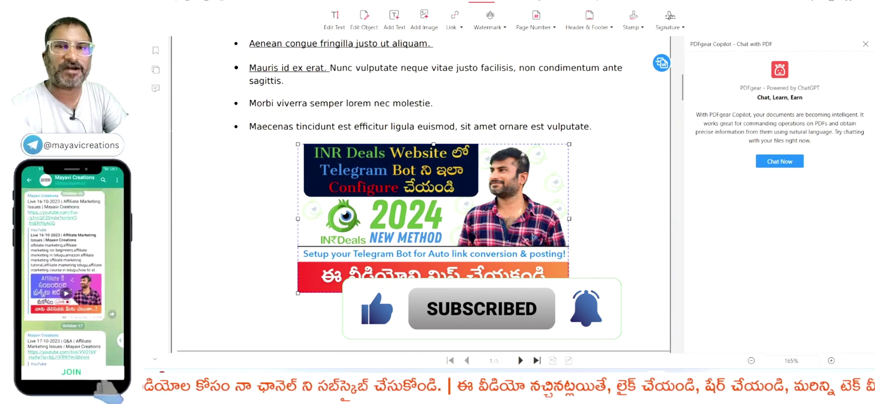
- Create a text watermark reading "Mayavi Creations" on the current page, keeping the default style settings
scroll(464, 129, up, 3)
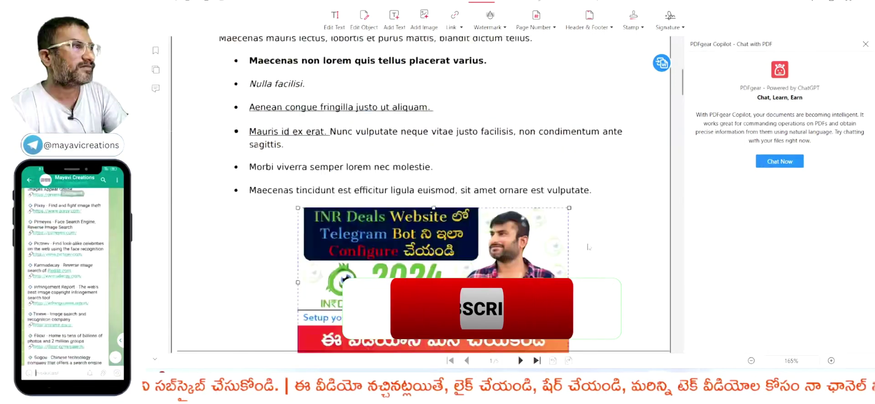
click(503, 27)
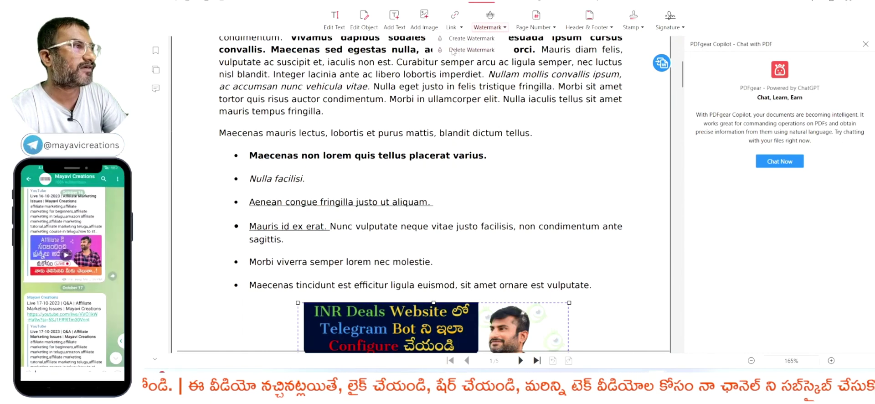
click(472, 38)
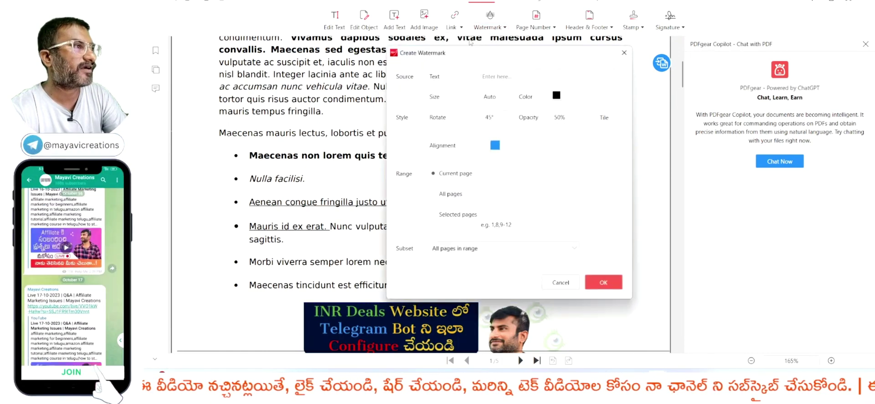
click(520, 76)
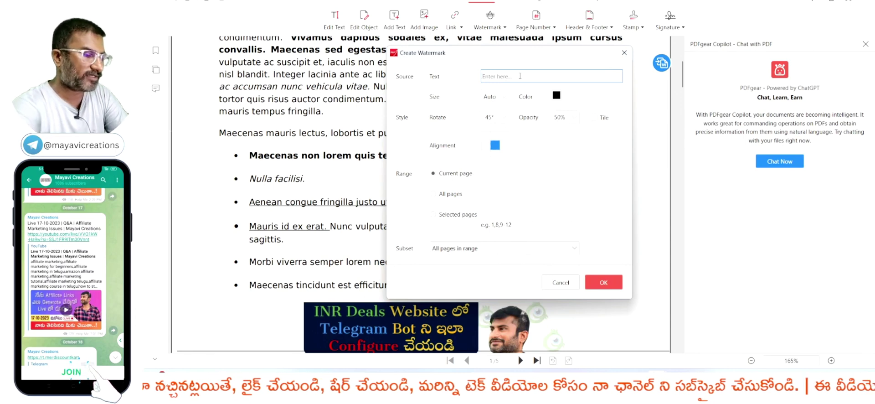
text(Mayavi)
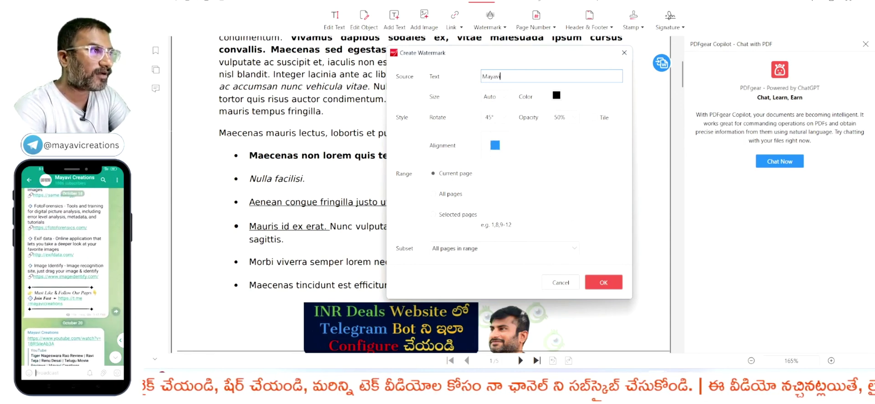
text( Creations)
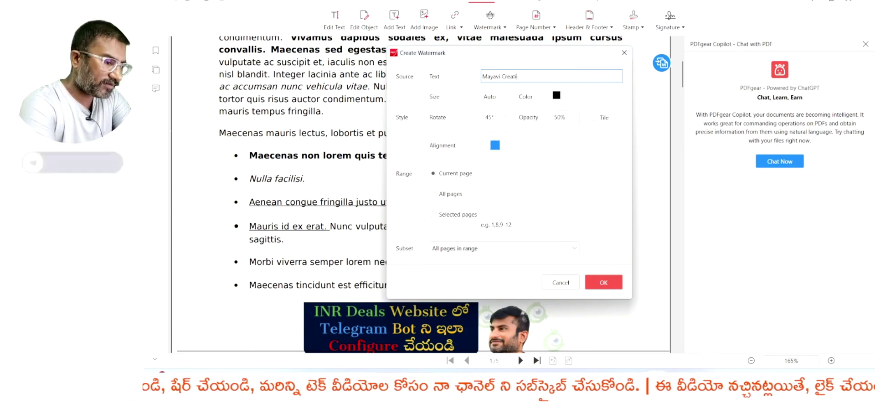
click(606, 283)
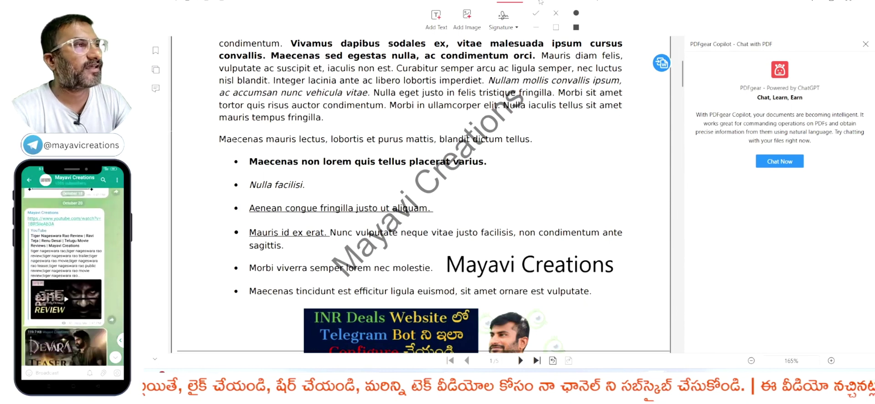
- In the page organizer, move page 4 to directly after page 1 and accept the reordering
click(540, 1)
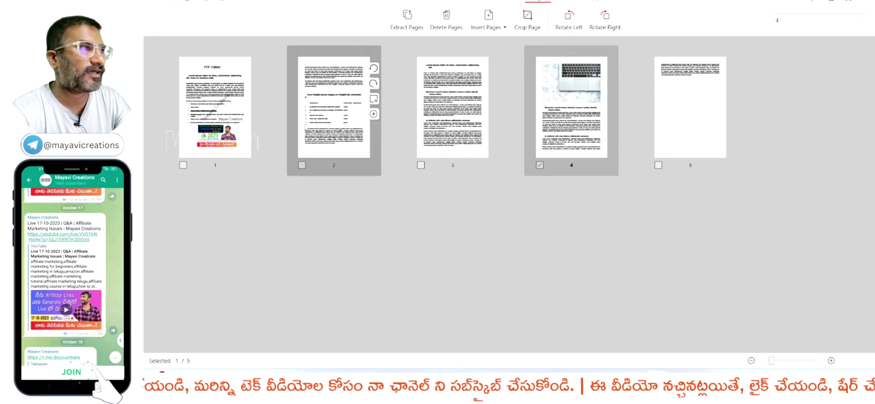
click(588, 114)
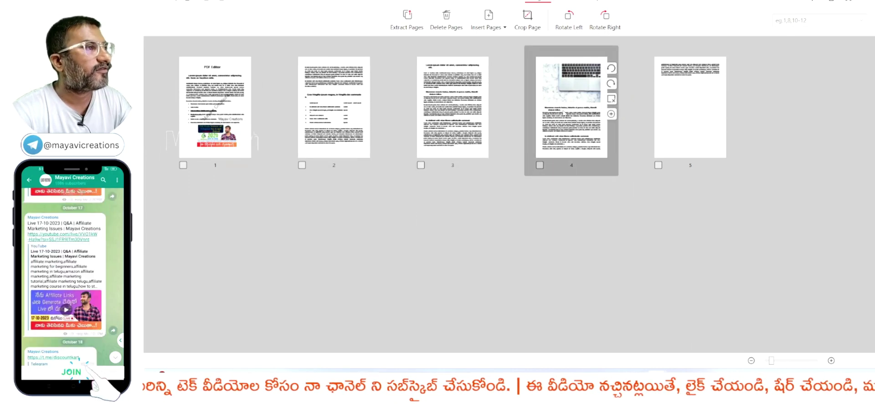
click(564, 111)
drag(564, 113, 280, 96)
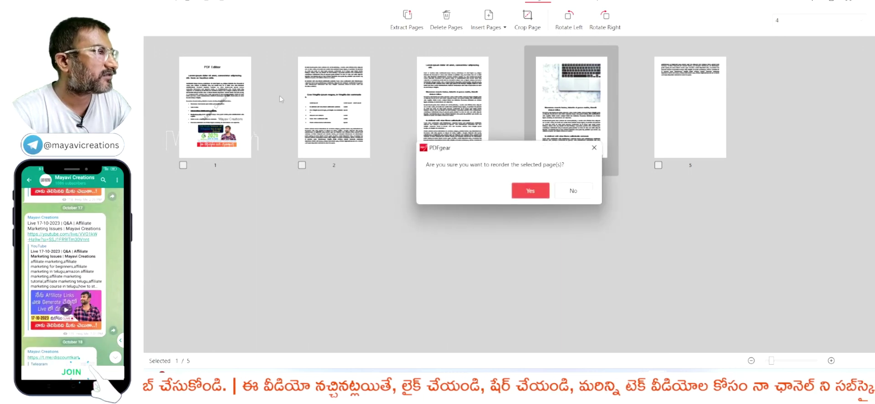
click(532, 191)
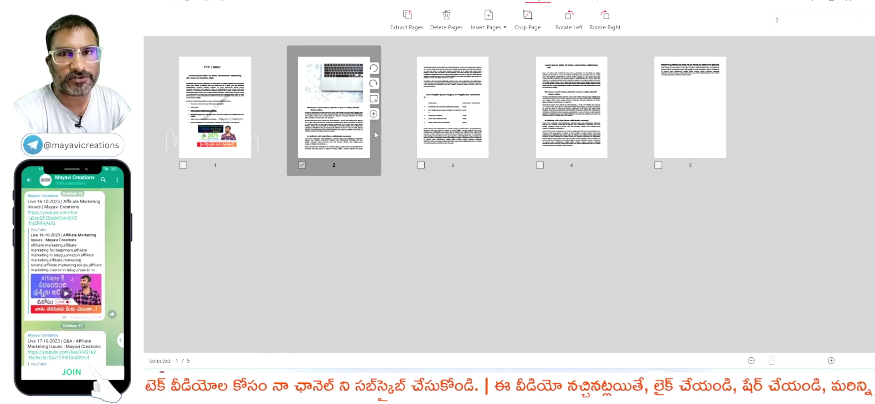
- Rotate the selected page 2 to the left and back to the right
click(570, 26)
click(604, 23)
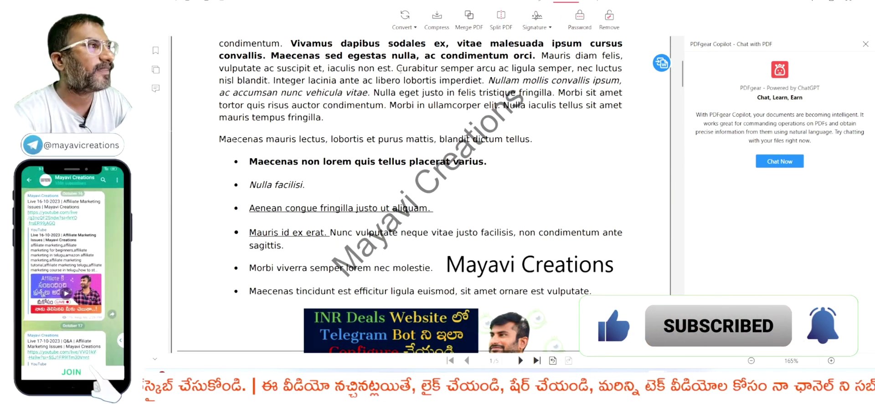
- Examine the available PDF conversion formats and review the edited first page
click(414, 28)
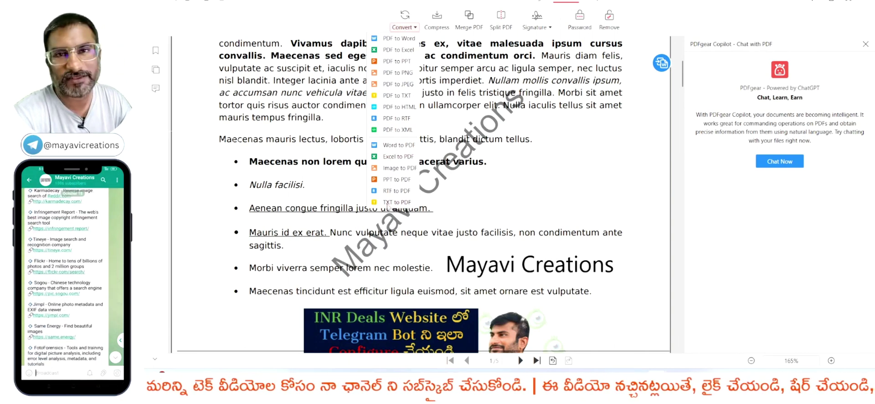
scroll(583, 198, up, 5)
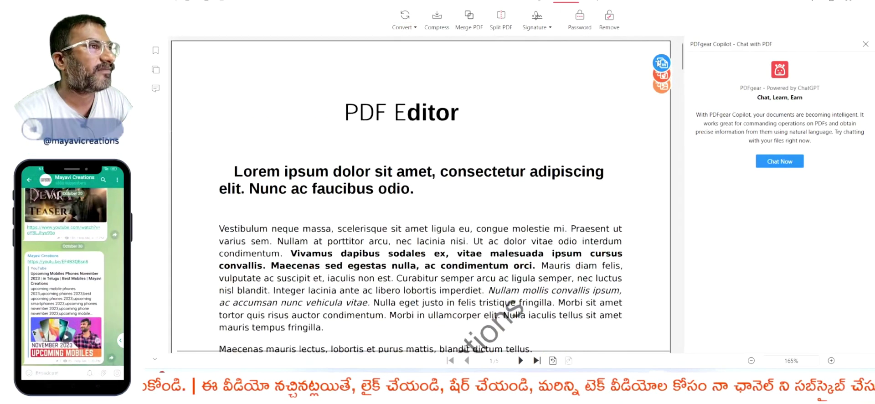
scroll(370, 191, down, 5)
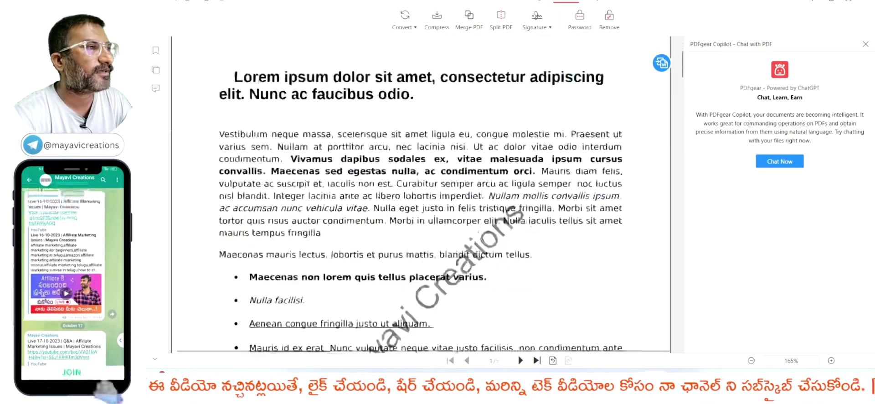
scroll(528, 220, up, 3)
scroll(527, 220, up, 2)
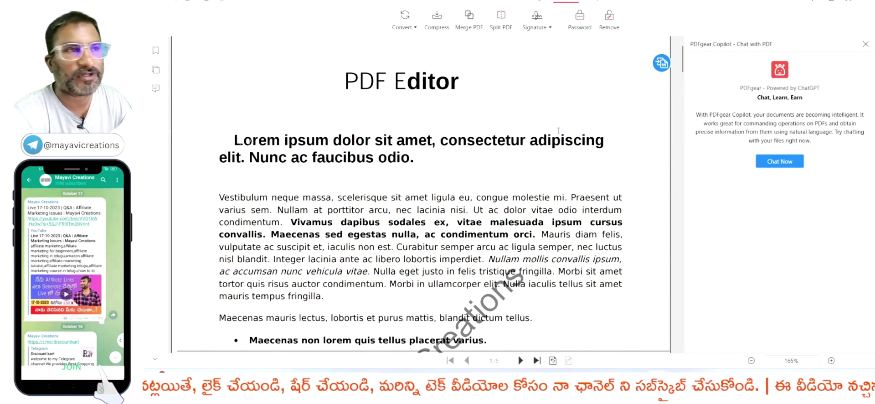
scroll(481, 178, down, 1)
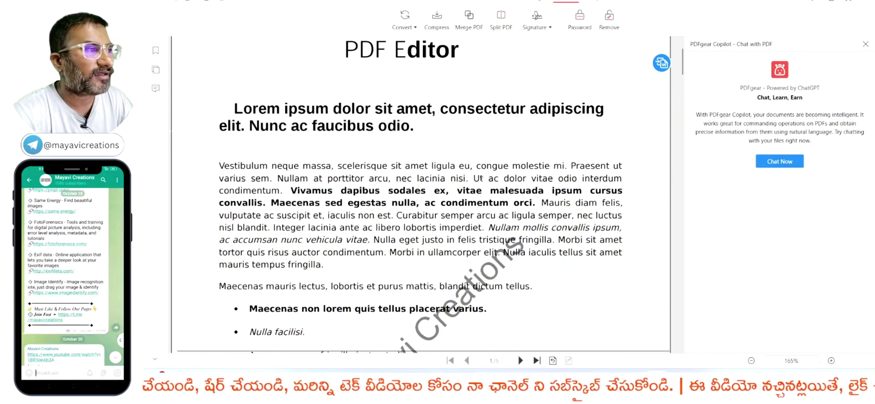
- Start a PDFgear Copilot chat about the open document
click(779, 164)
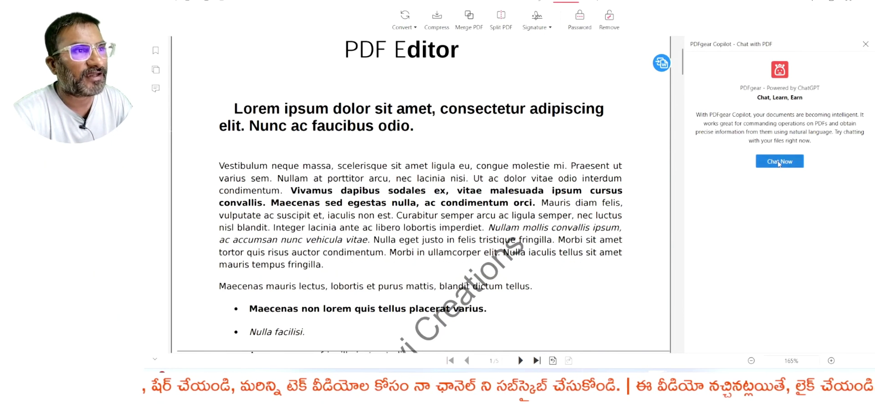